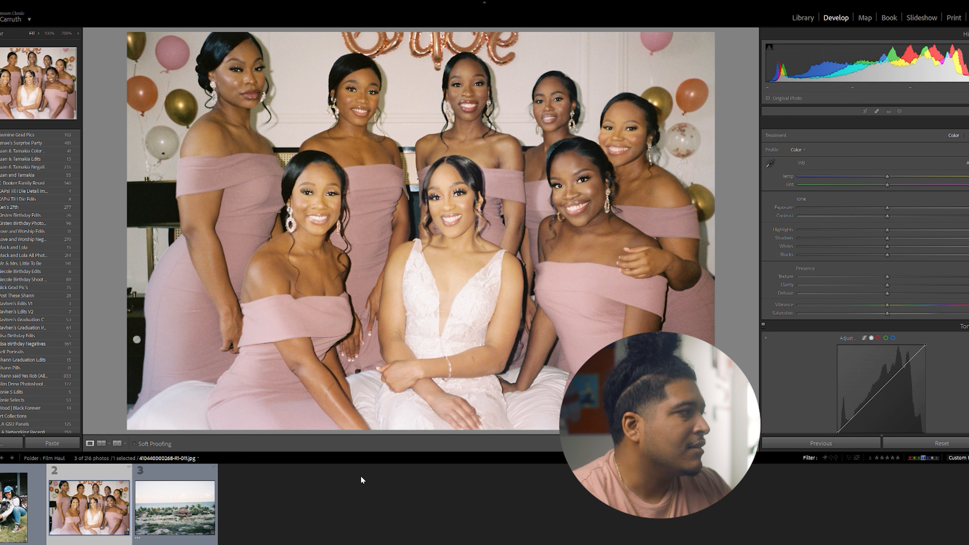
# View the beach and bridal party photos, and open the portrait of the woman with the dog for editing
pyautogui.click(186, 503)
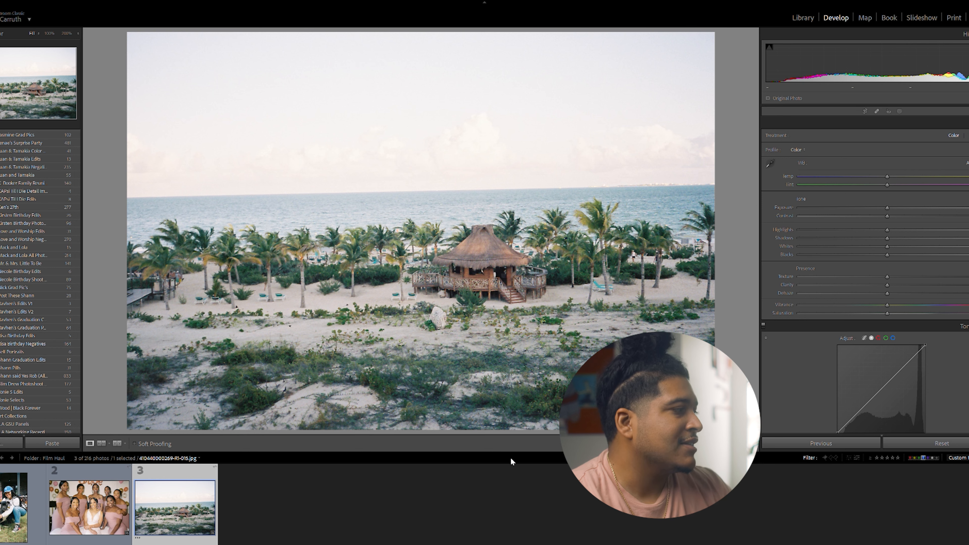
pyautogui.click(91, 506)
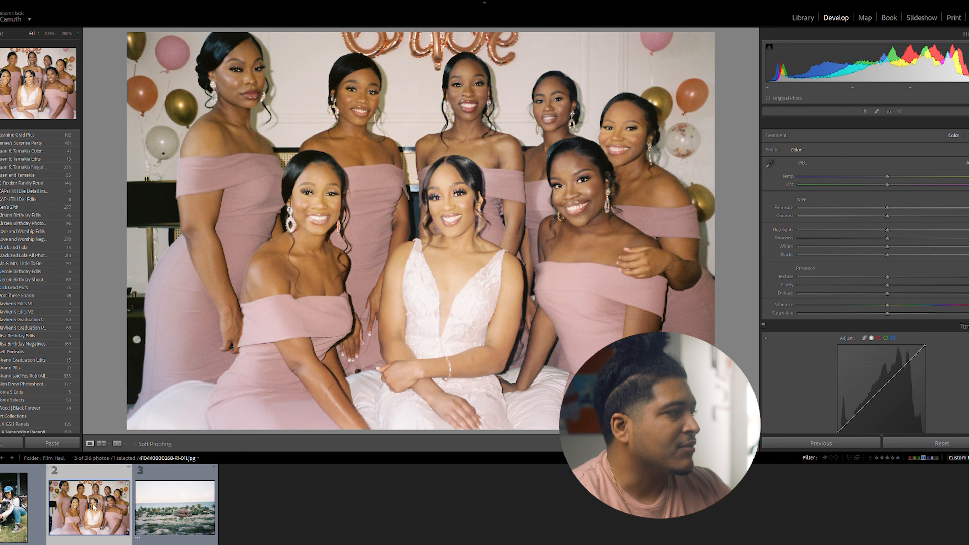
pyautogui.click(27, 507)
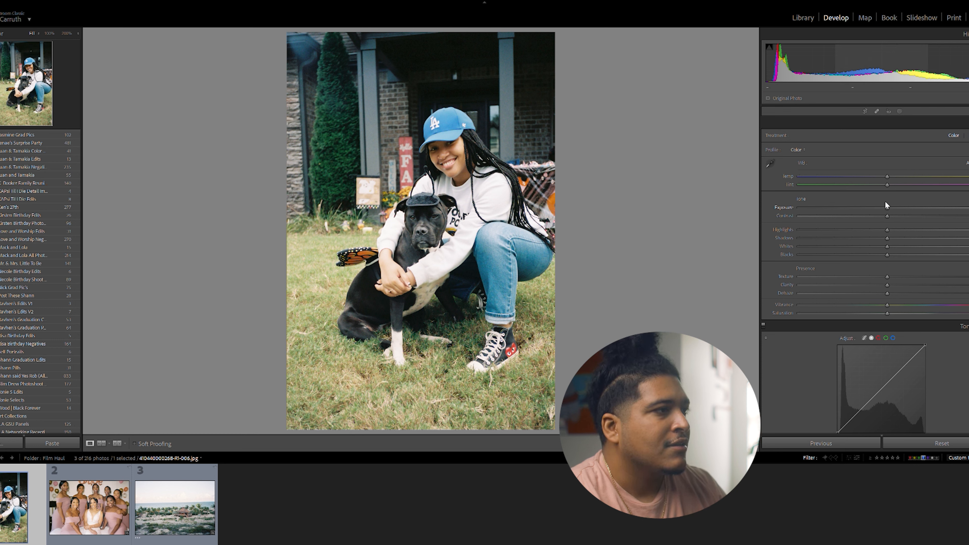
# Balance the dog portrait's basic tones by slightly raising exposure, highlights and whites while lowering shadows and blacks
pyautogui.moveTo(887, 199)
pyautogui.mouseDown()
pyautogui.moveTo(878, 200)
pyautogui.moveTo(892, 199)
pyautogui.mouseUp()
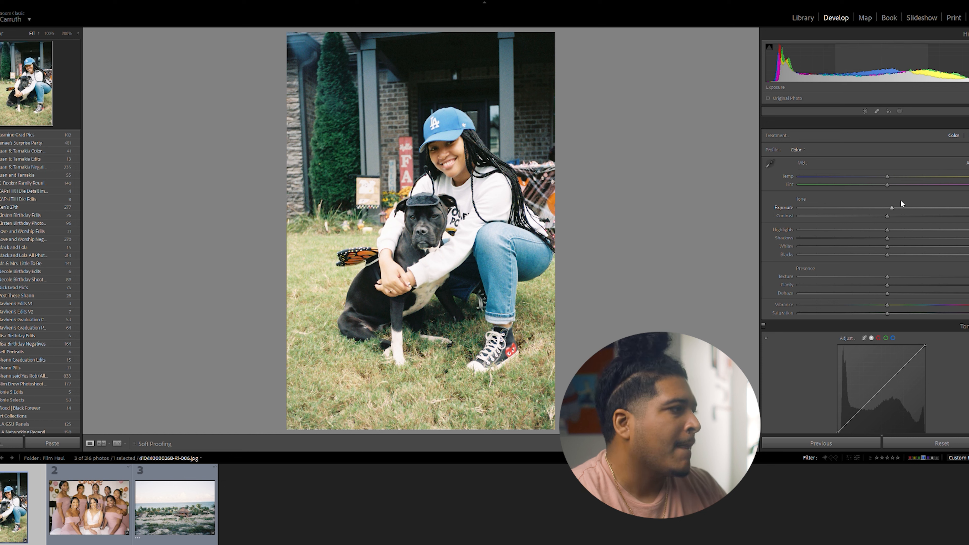
pyautogui.moveTo(887, 223)
pyautogui.mouseDown()
pyautogui.moveTo(874, 223)
pyautogui.moveTo(895, 222)
pyautogui.moveTo(870, 222)
pyautogui.moveTo(912, 223)
pyautogui.moveTo(879, 224)
pyautogui.moveTo(897, 222)
pyautogui.mouseUp()
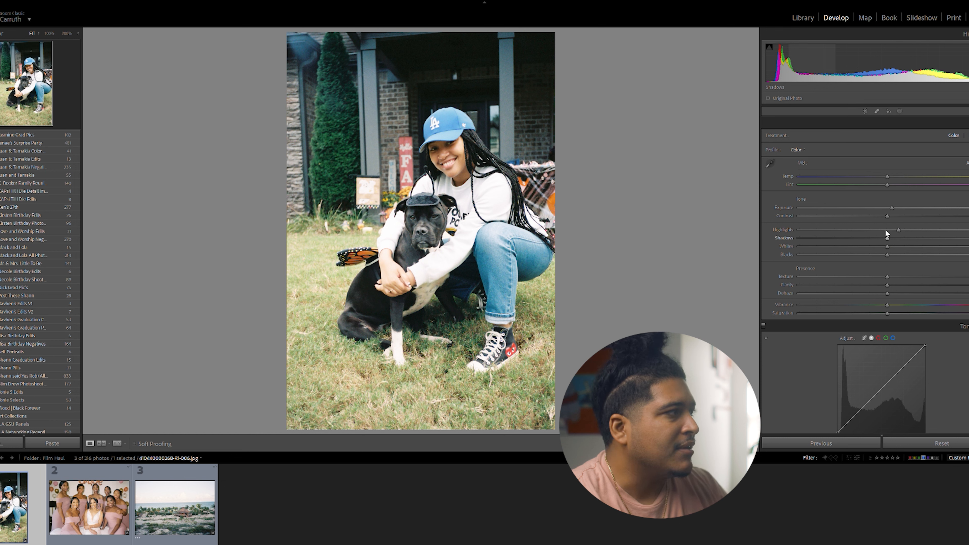
pyautogui.moveTo(886, 229)
pyautogui.mouseDown()
pyautogui.moveTo(896, 230)
pyautogui.moveTo(874, 232)
pyautogui.mouseUp()
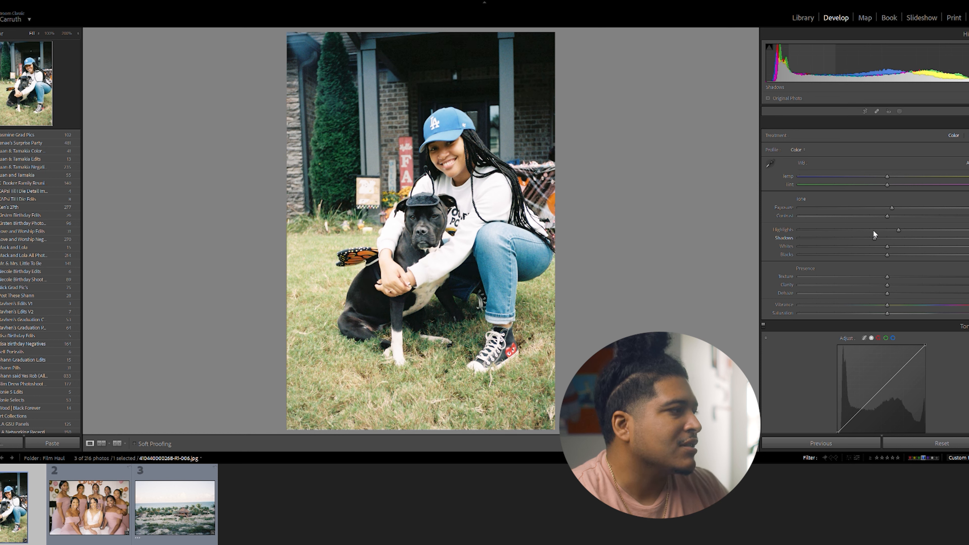
pyautogui.moveTo(877, 231); pyautogui.dragTo(881, 232)
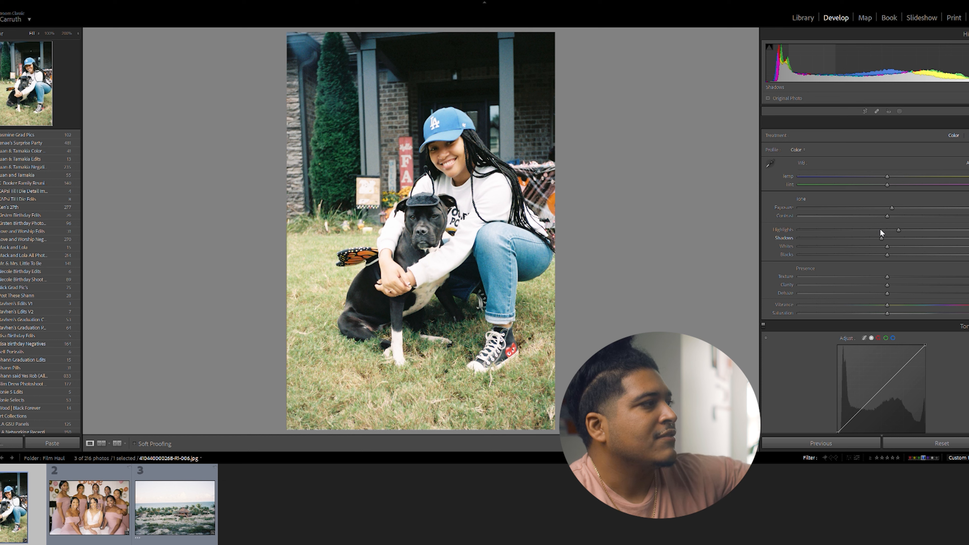
pyautogui.moveTo(881, 230)
pyautogui.mouseDown()
pyautogui.moveTo(870, 230)
pyautogui.moveTo(881, 230)
pyautogui.mouseUp()
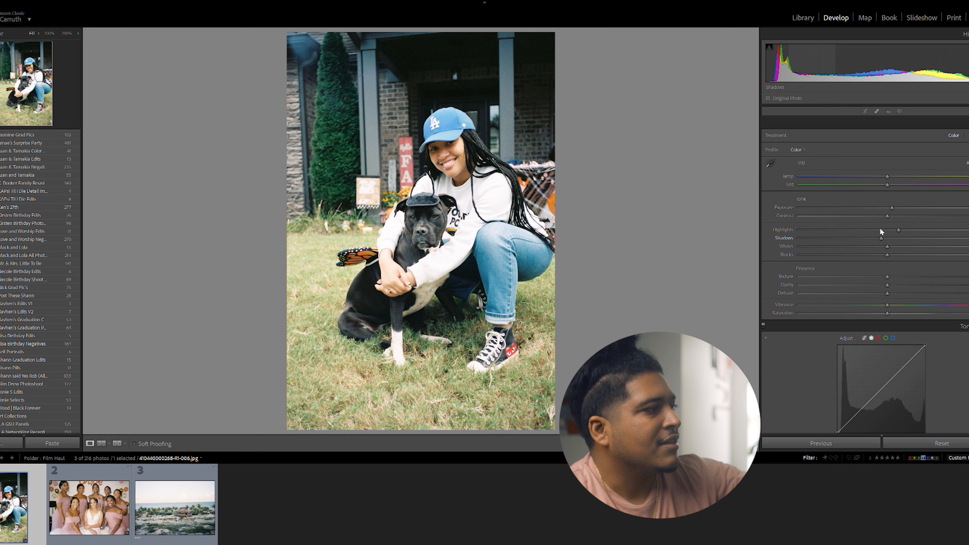
pyautogui.moveTo(881, 229); pyautogui.dragTo(876, 229)
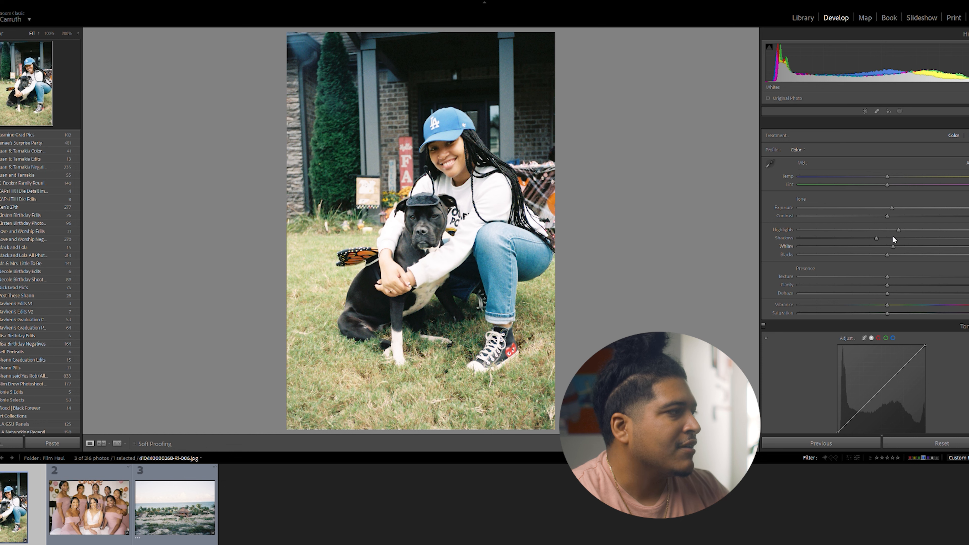
pyautogui.moveTo(888, 240); pyautogui.dragTo(861, 253)
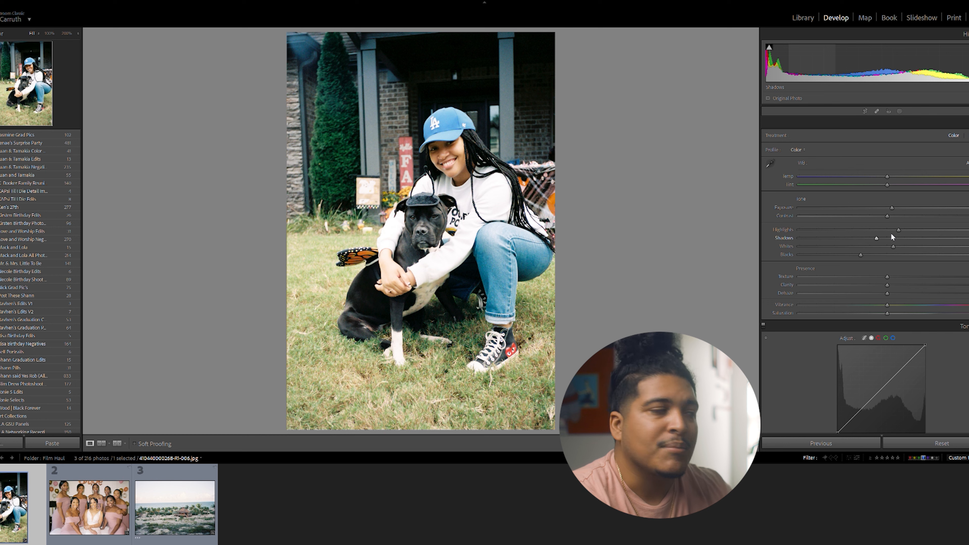
# Compare the dog portrait before and after the tone adjustments side by side, and return to the single view
pyautogui.press('y')
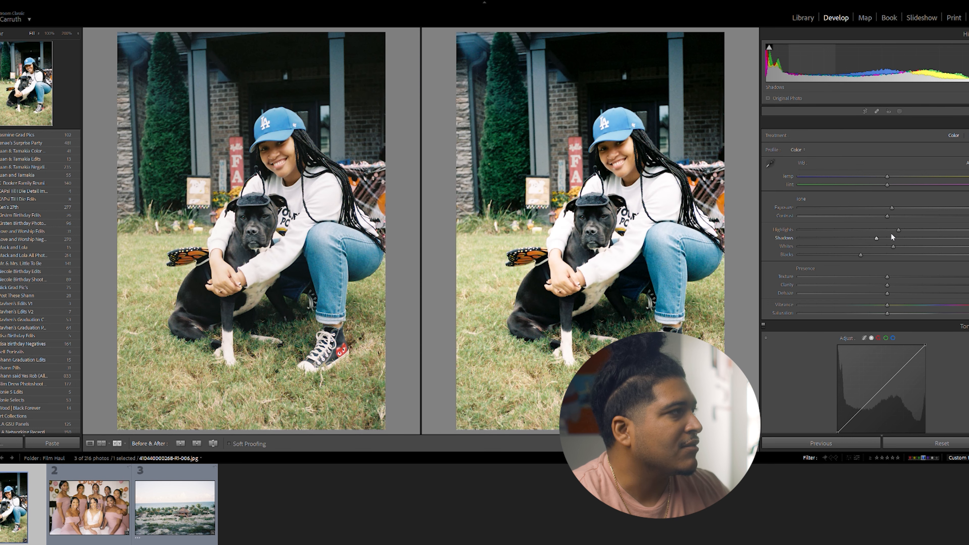
pyautogui.press('y')
pyautogui.press('y')
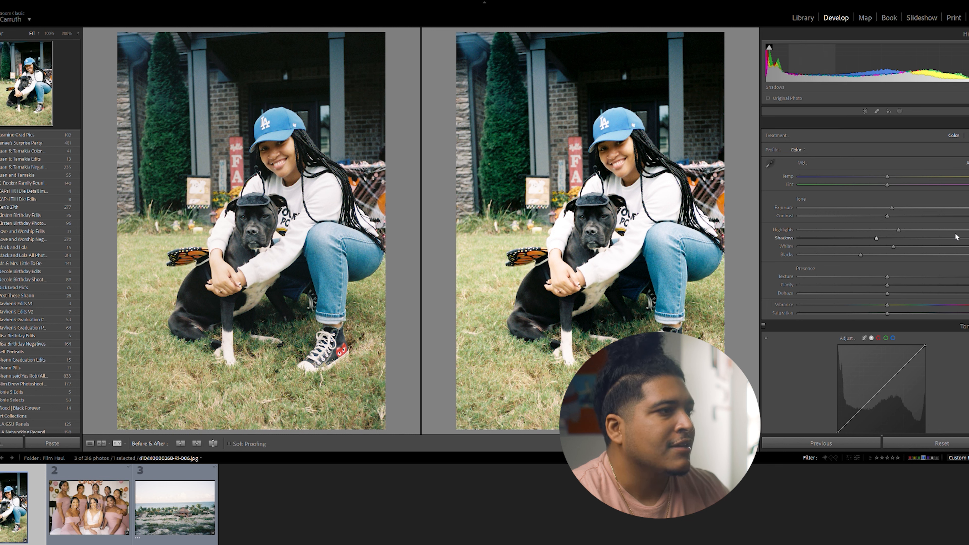
pyautogui.press('y')
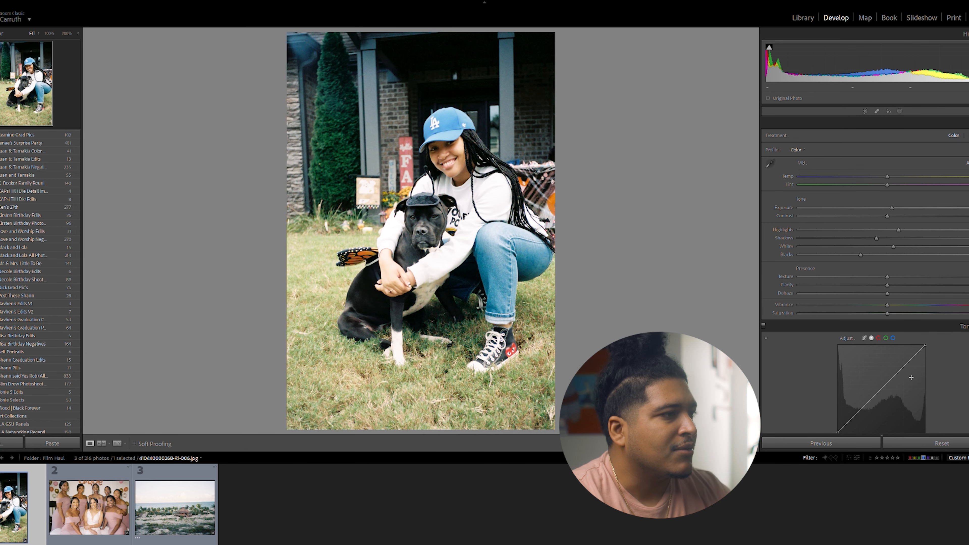
# Shape the tone curve into a gentle S with an upper point at 197/207 and a lower point at 61/51
pyautogui.scroll(-5, 916, 374)
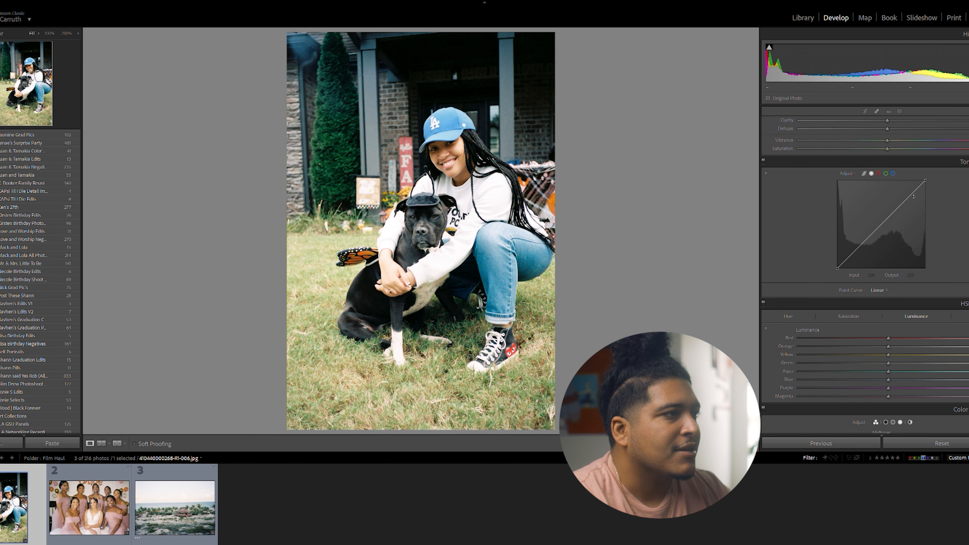
pyautogui.moveTo(908, 199); pyautogui.dragTo(906, 190)
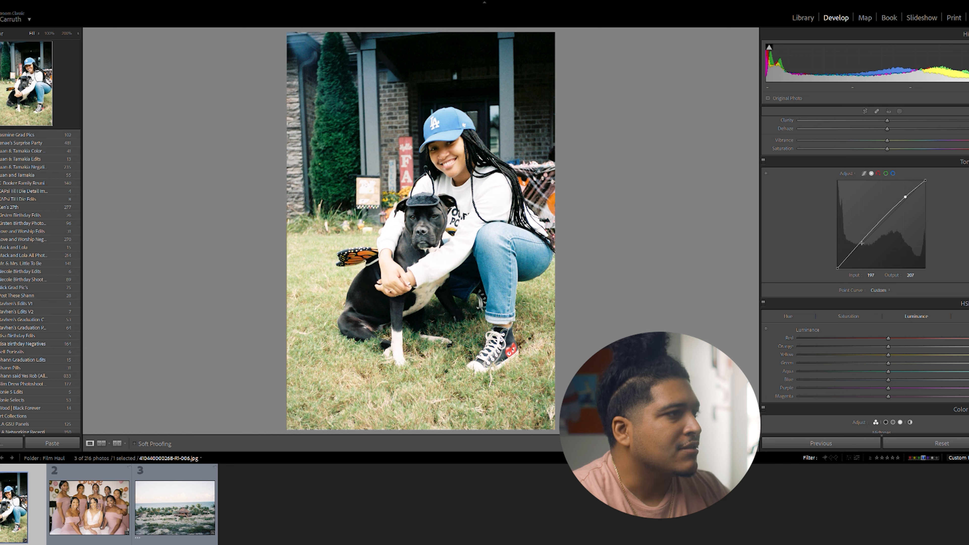
pyautogui.moveTo(859, 241); pyautogui.dragTo(858, 241)
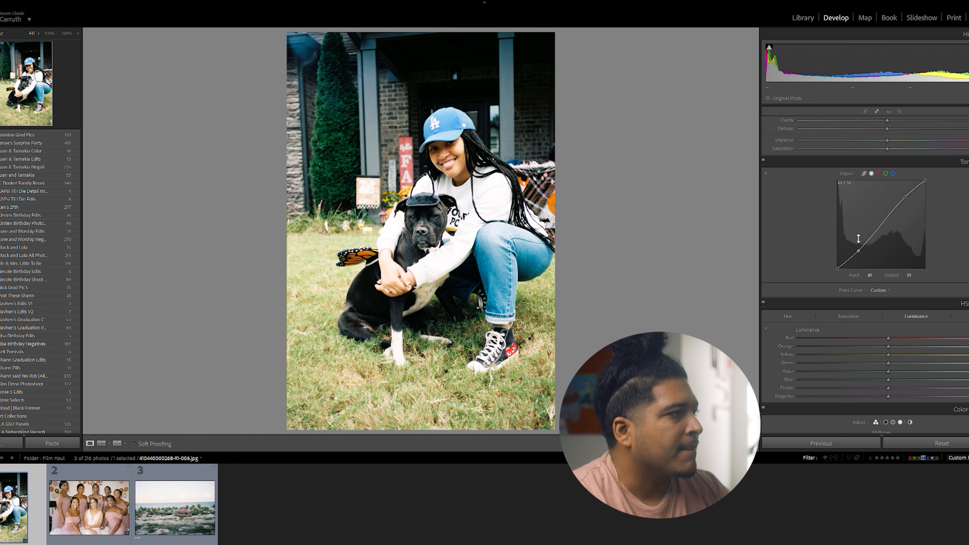
# Toggle the tone curve adjustment off and on to judge its effect on the portrait
pyautogui.click(764, 152)
pyautogui.click(764, 152)
pyautogui.click(764, 152)
pyautogui.click(765, 151)
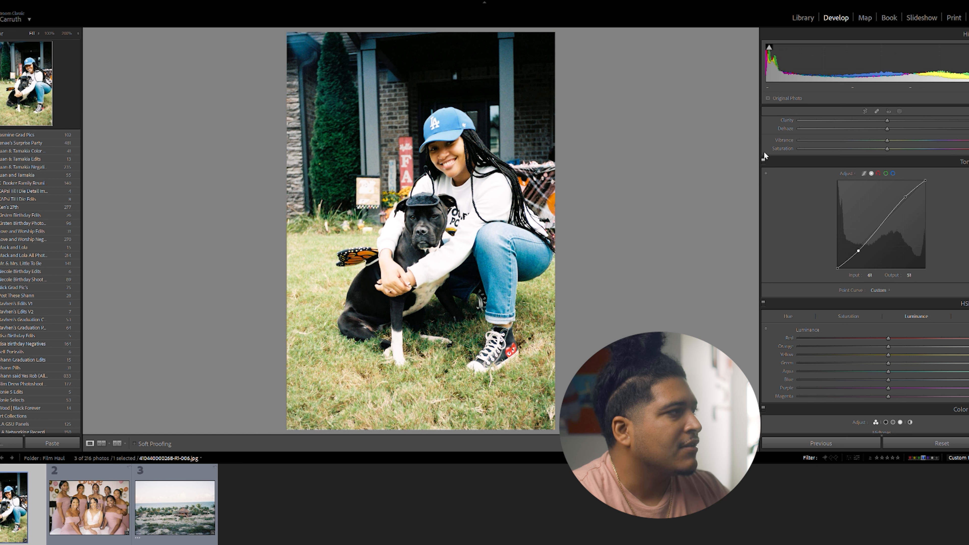
pyautogui.click(764, 152)
pyautogui.click(764, 151)
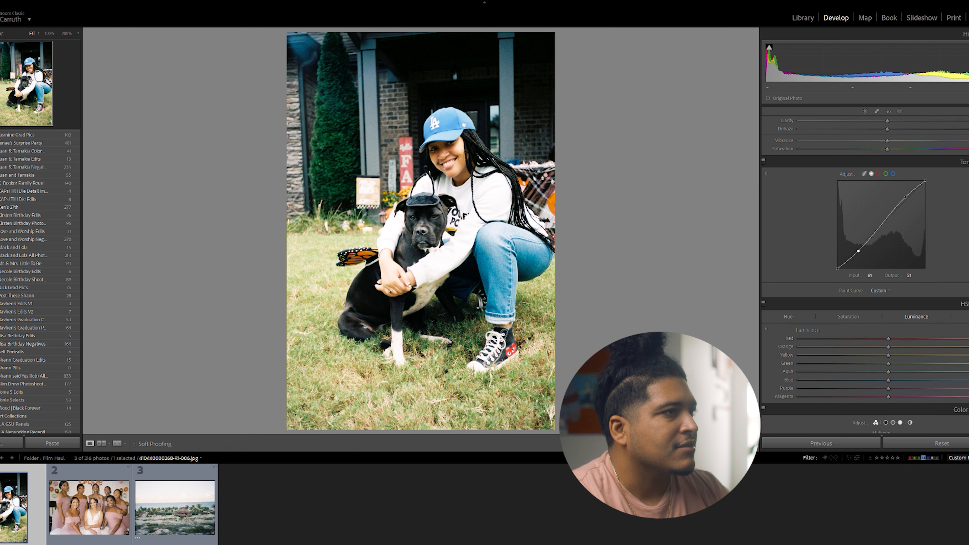
# Raise the shadows moderately above neutral and compare the portrait with its original side by side
pyautogui.scroll(5, 898, 217)
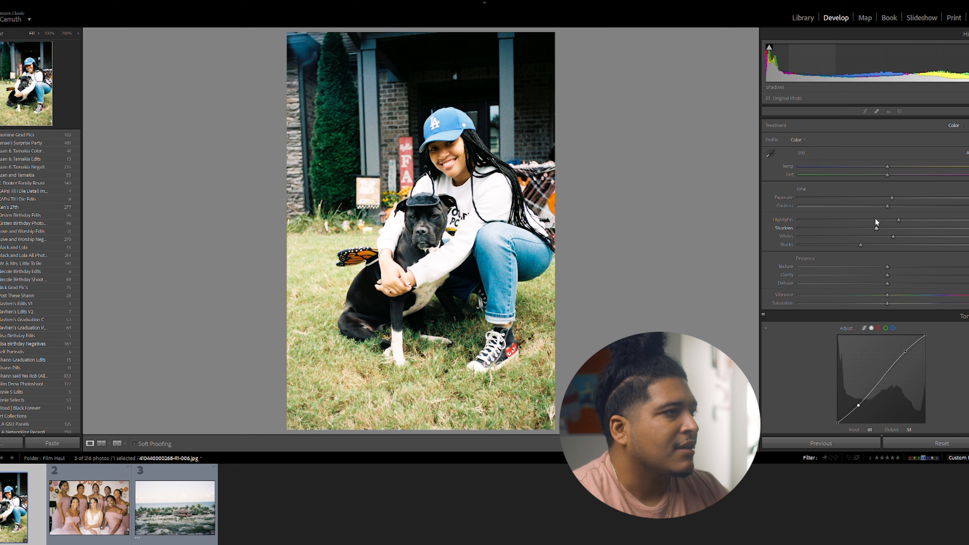
pyautogui.moveTo(876, 219); pyautogui.dragTo(906, 218)
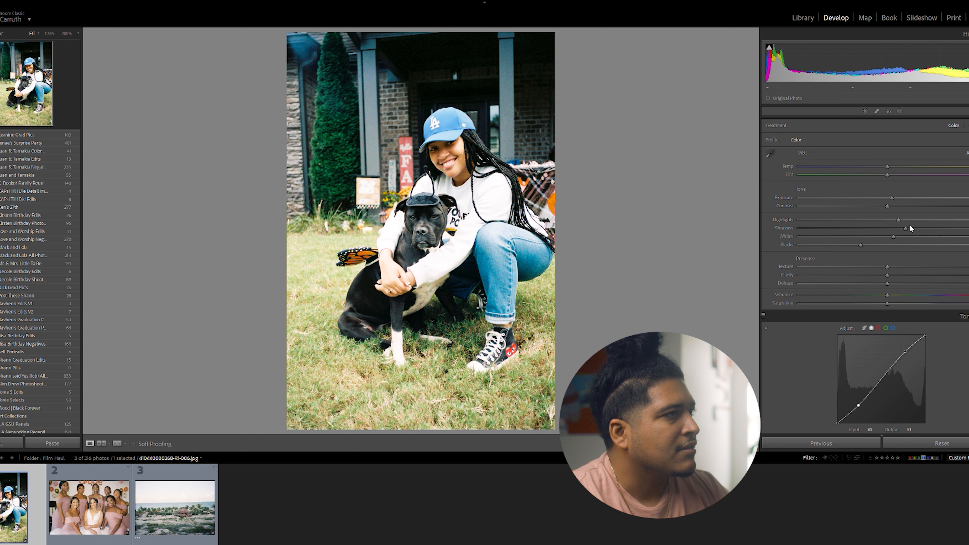
pyautogui.scroll(1, 927, 244)
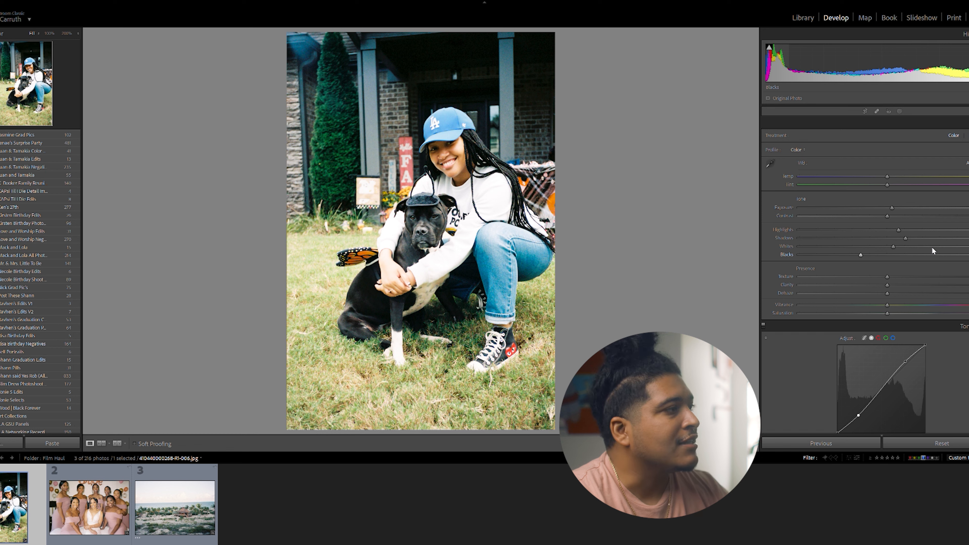
pyautogui.press('y')
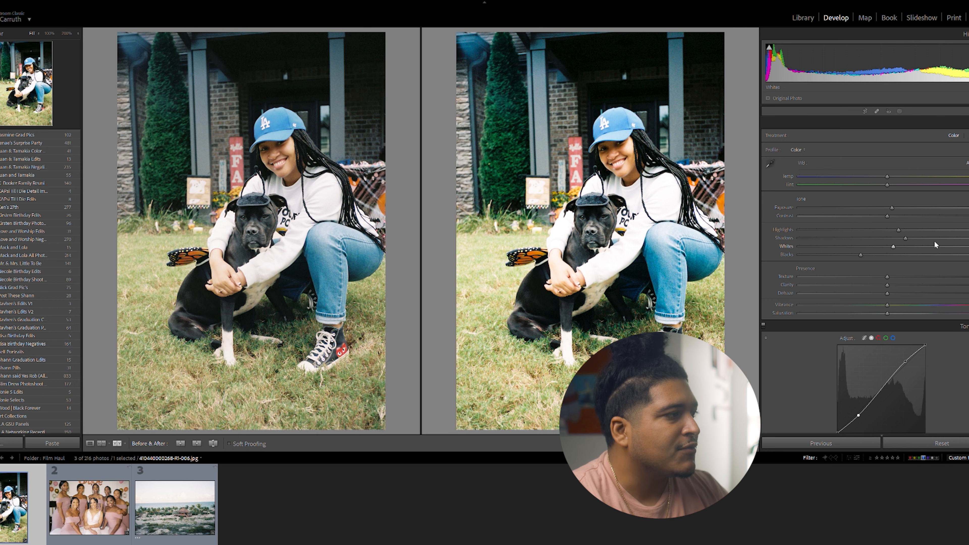
pyautogui.press('y')
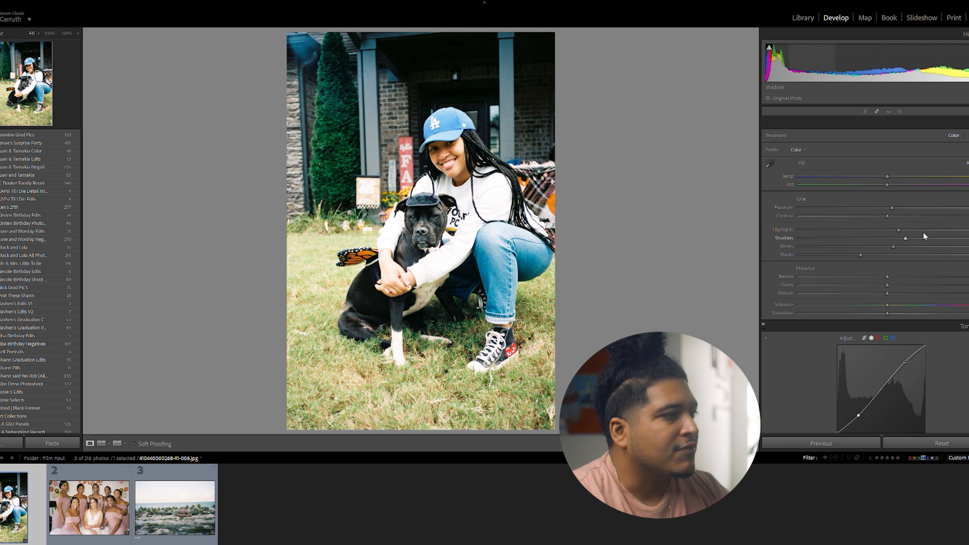
# Darken the blue luminance moderately using targeted adjustment on the blue cap and jeans
pyautogui.scroll(-5, 924, 233)
pyautogui.scroll(-6, 924, 192)
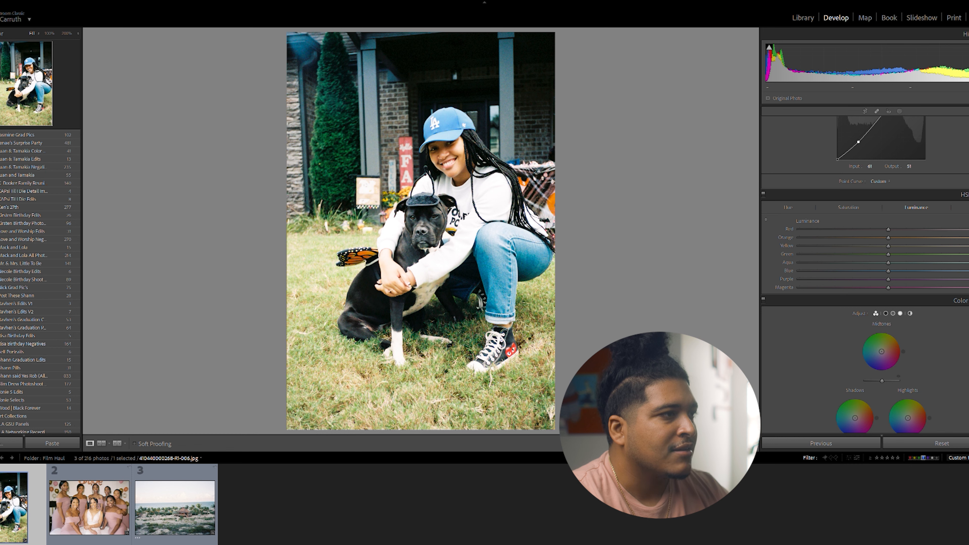
pyautogui.click(968, 195)
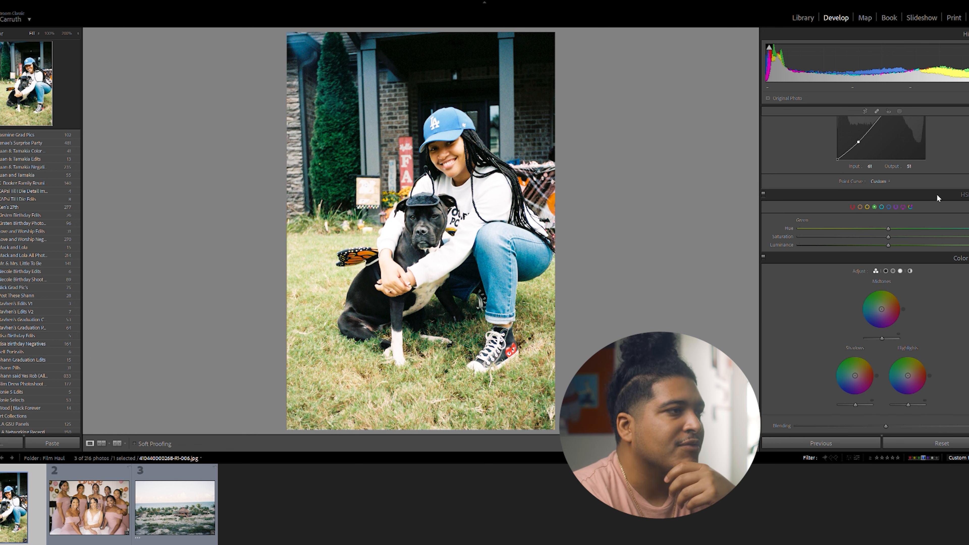
pyautogui.click(965, 195)
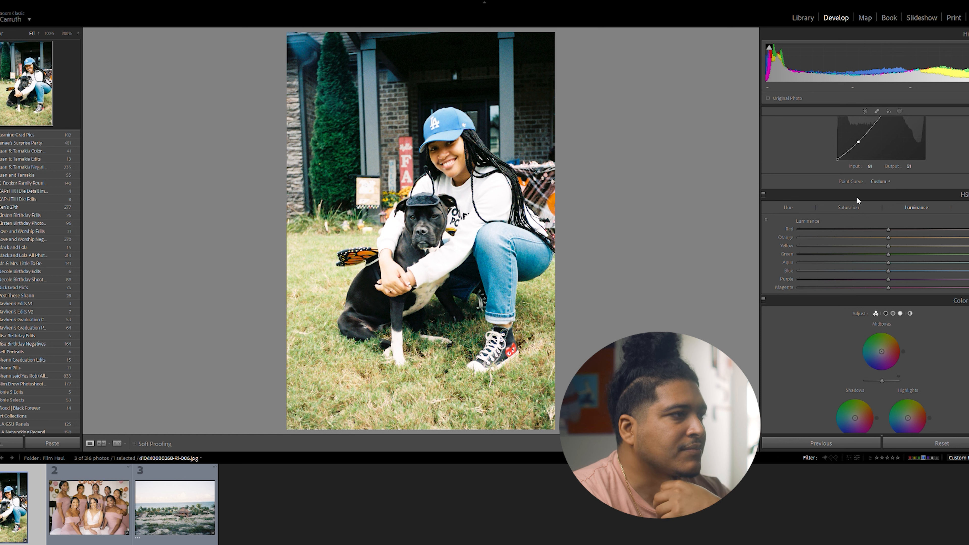
pyautogui.click(765, 218)
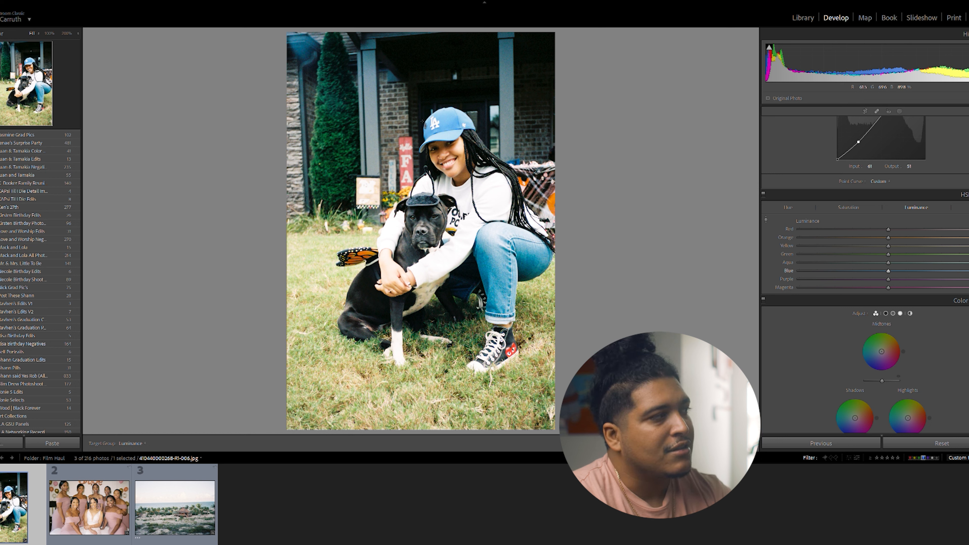
pyautogui.moveTo(452, 117); pyautogui.dragTo(452, 133)
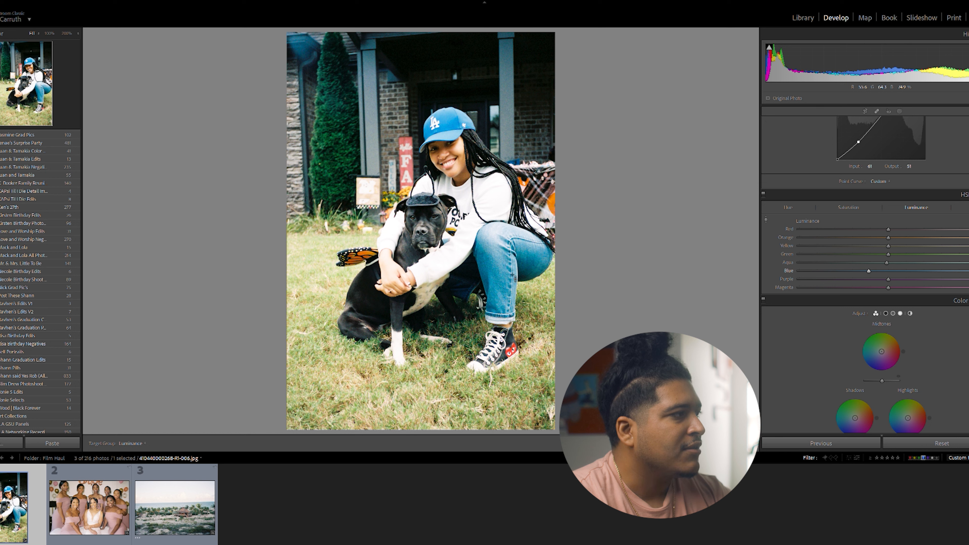
pyautogui.moveTo(508, 273); pyautogui.dragTo(509, 276)
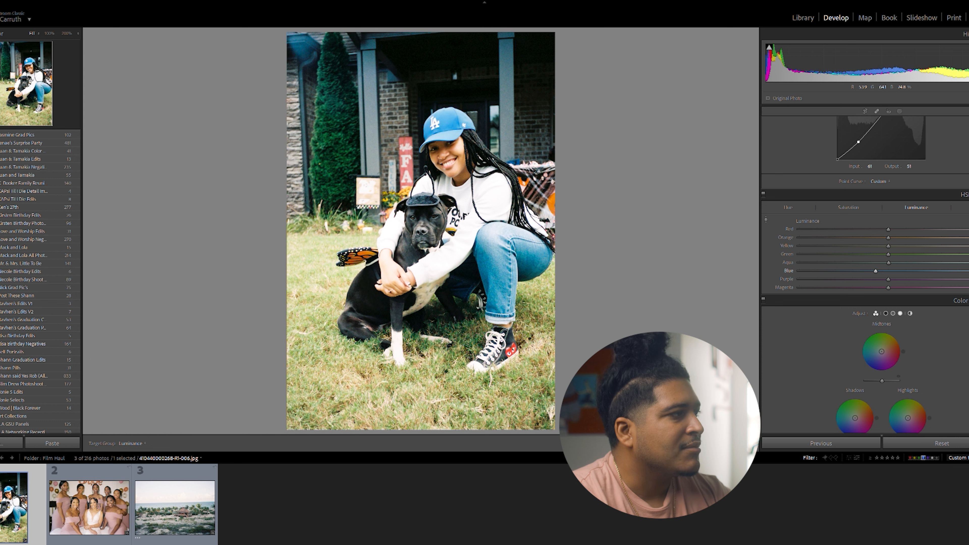
# Slightly increase the blue saturation using targeted adjustment on the jeans
pyautogui.click(853, 208)
pyautogui.moveTo(508, 265)
pyautogui.mouseDown()
pyautogui.moveTo(509, 279)
pyautogui.moveTo(509, 248)
pyautogui.mouseUp()
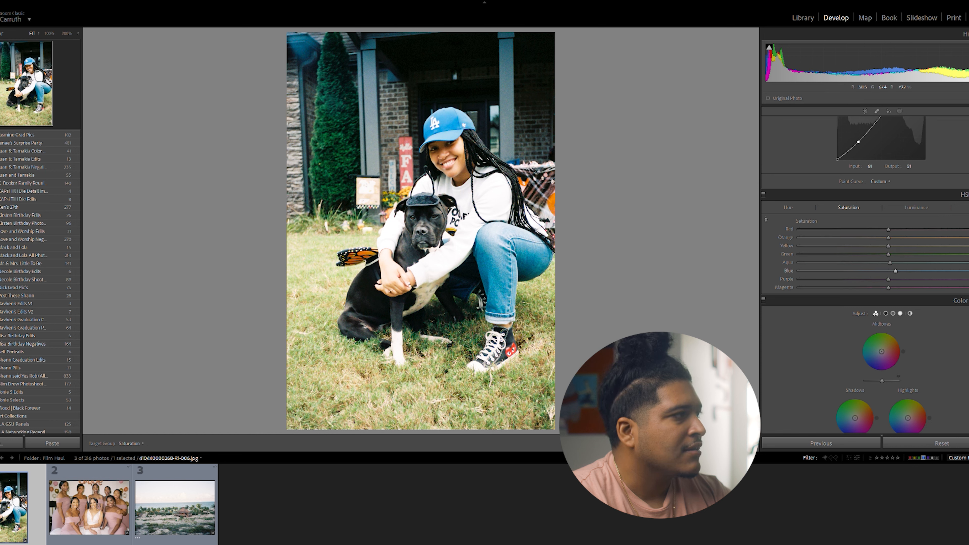